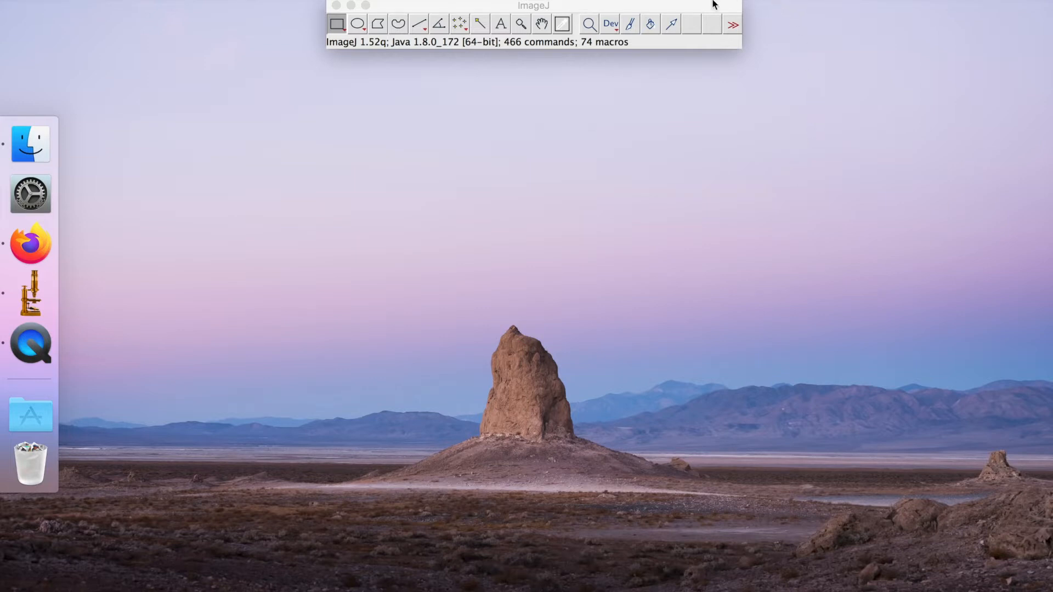
Add the Launch CharTool tool to the ImageJ toolbar and launch CharTool
left_click(684, 8)
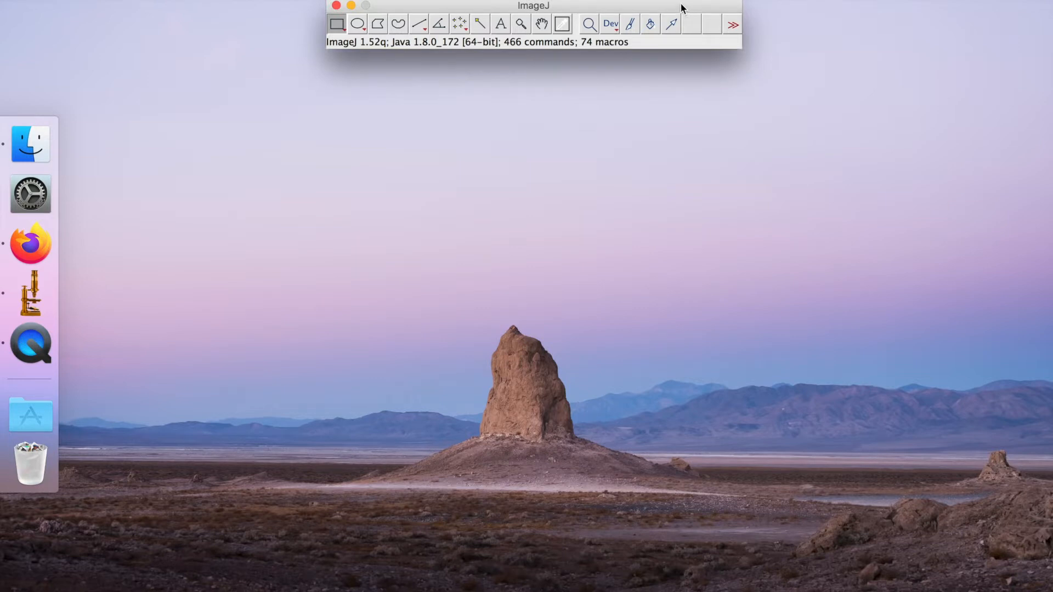
left_click_drag(702, 11, 702, 12)
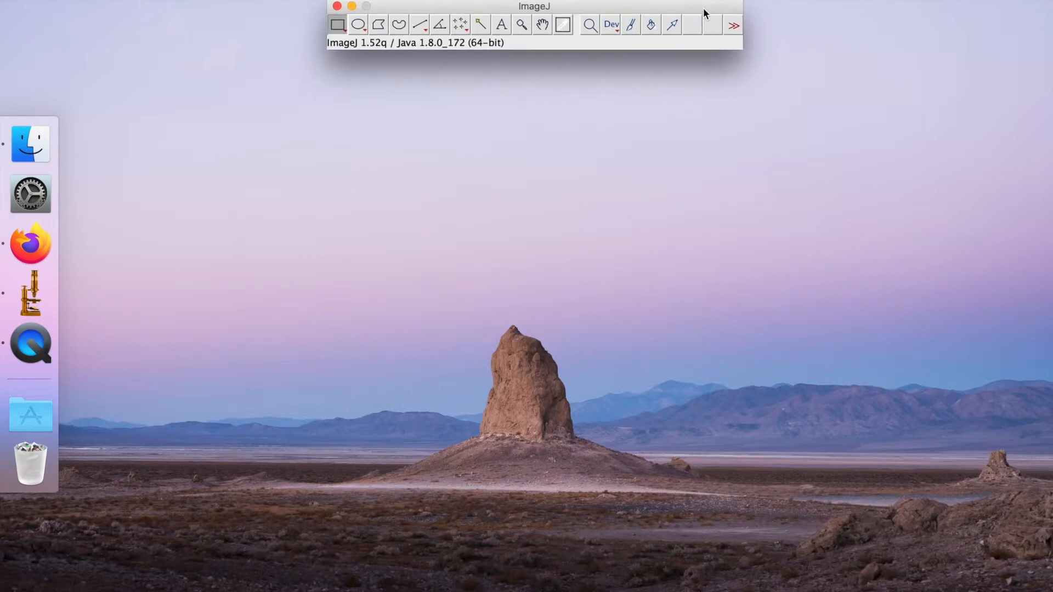
left_click(734, 26)
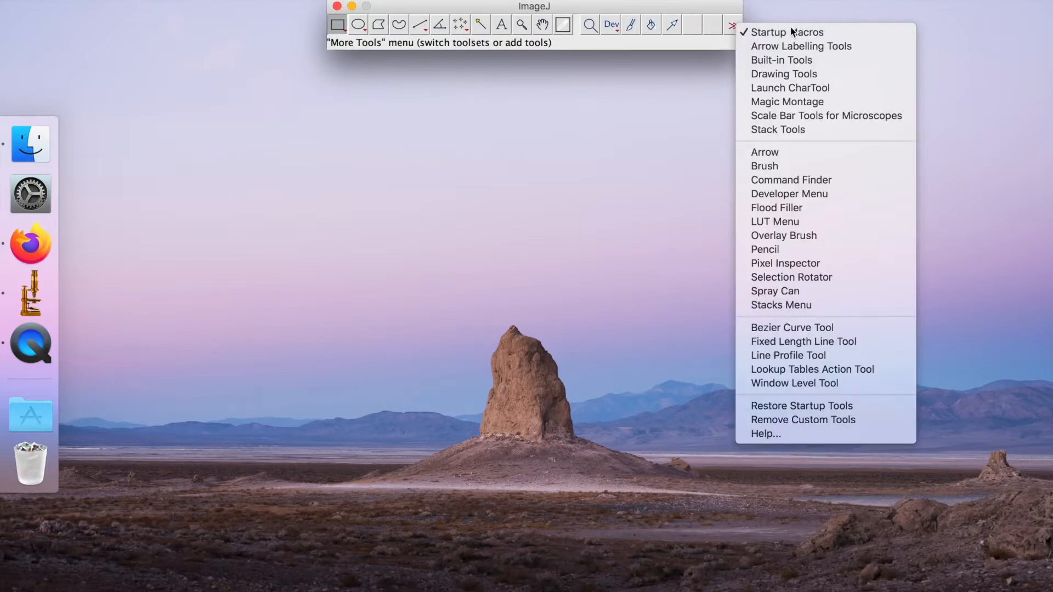
left_click(804, 91)
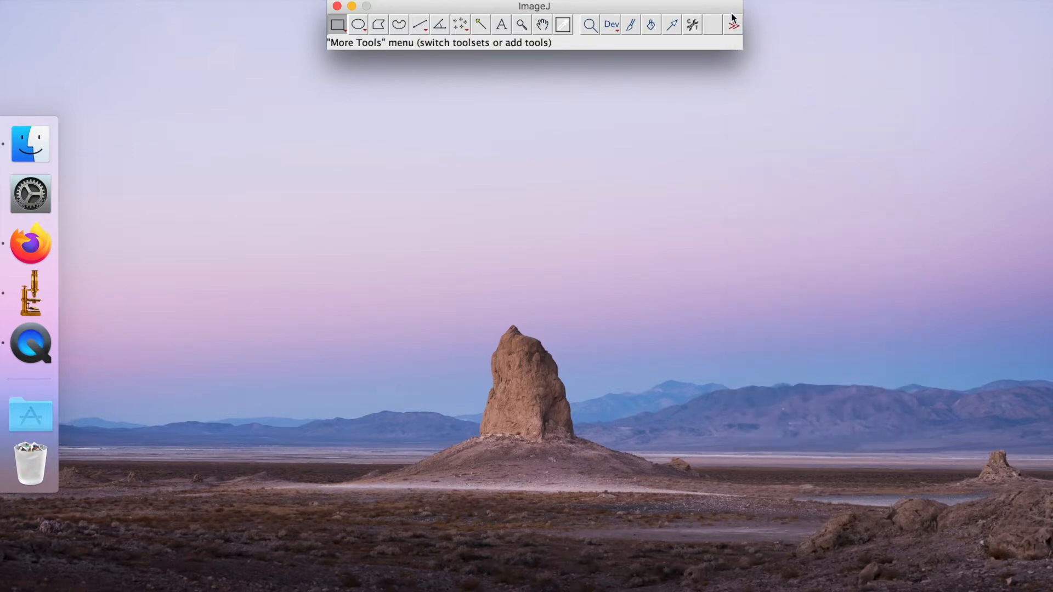
left_click(691, 27)
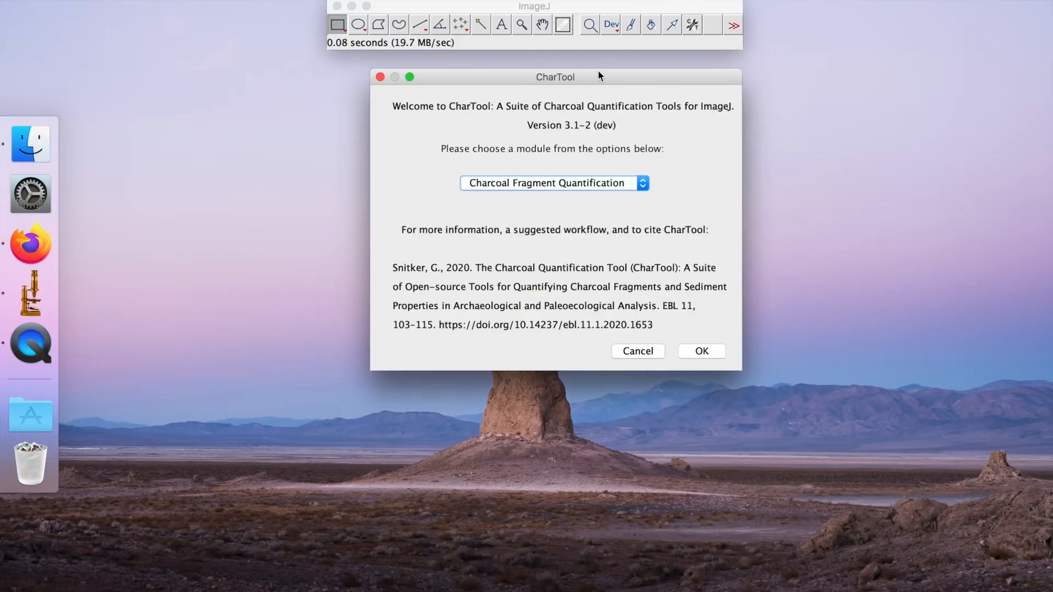
Start CharTool's Charcoal Fragment Quantification module
left_click_drag(598, 73, 585, 76)
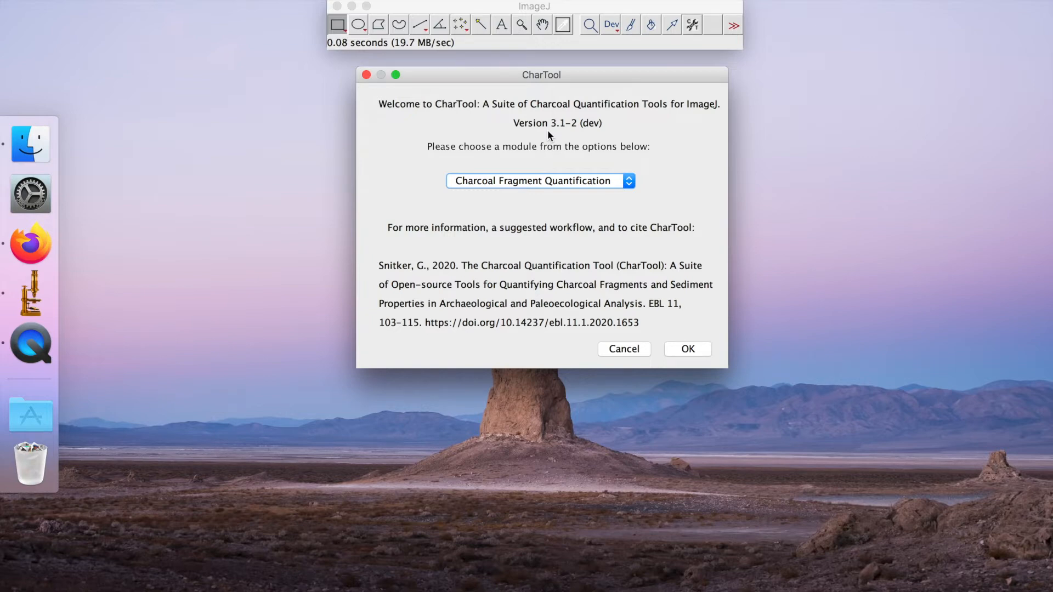
left_click(523, 182)
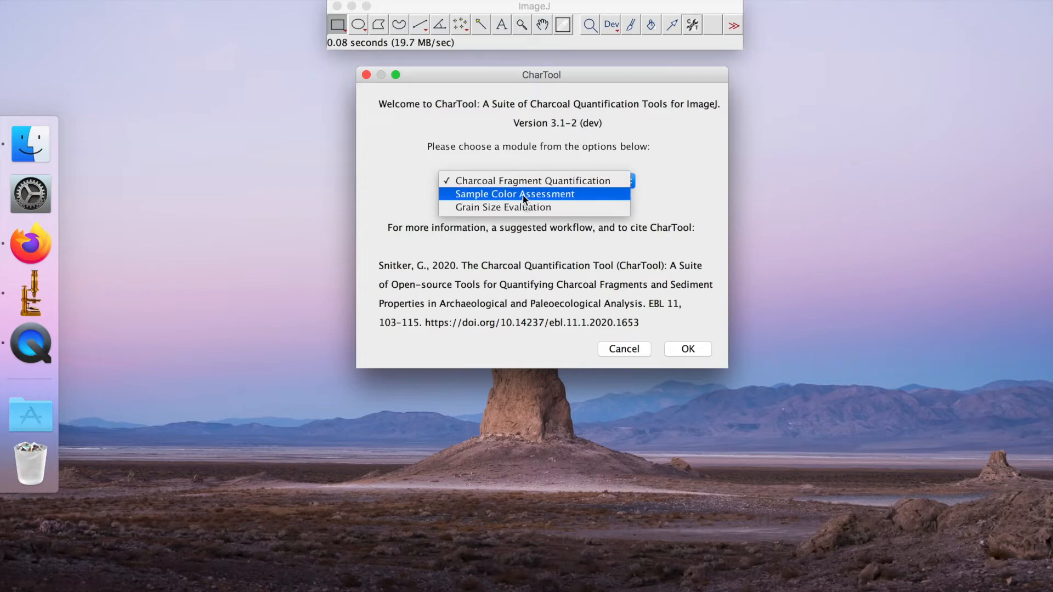
left_click(554, 180)
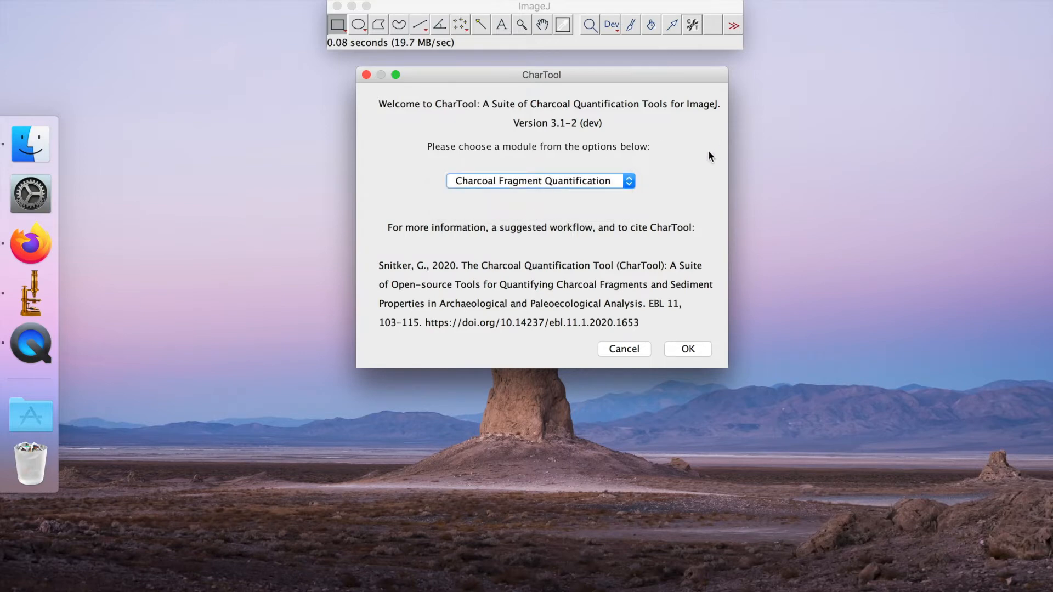
left_click(688, 349)
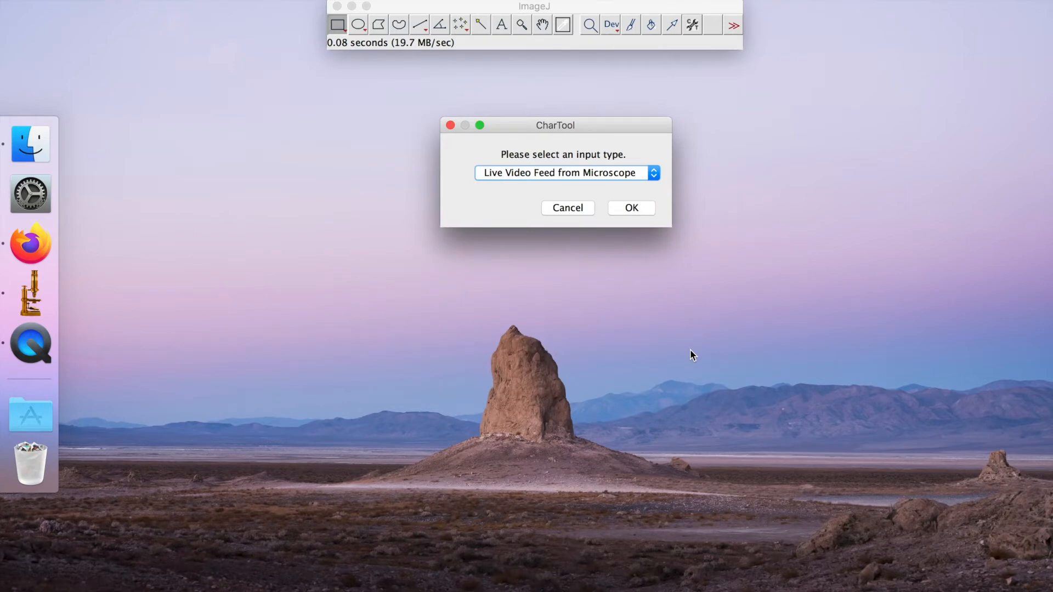
Choose Live Video Feed from Microscope as the input type and start connecting to the microscope
left_click(632, 174)
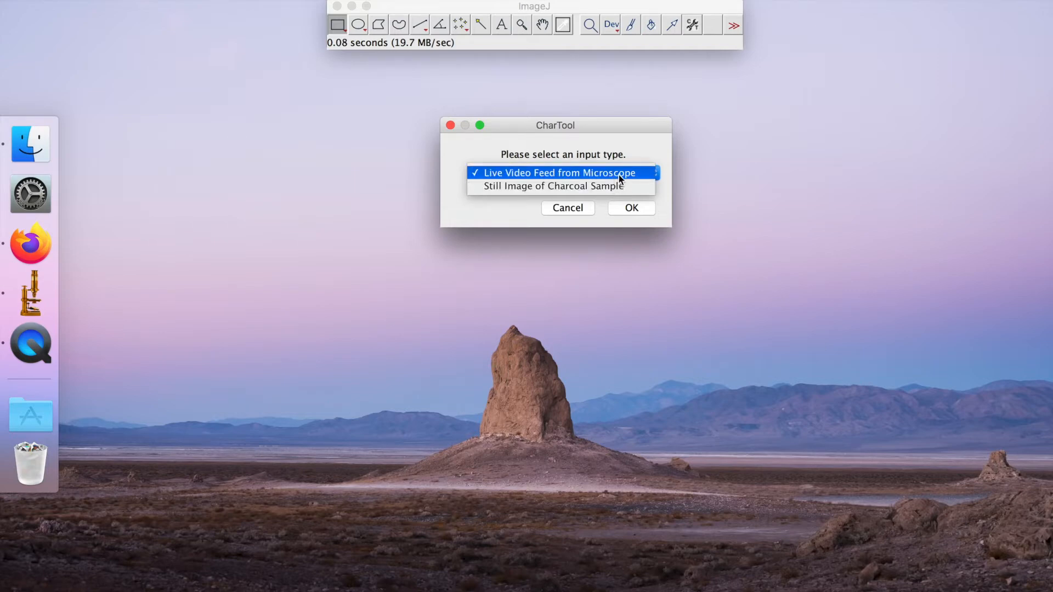
left_click(620, 178)
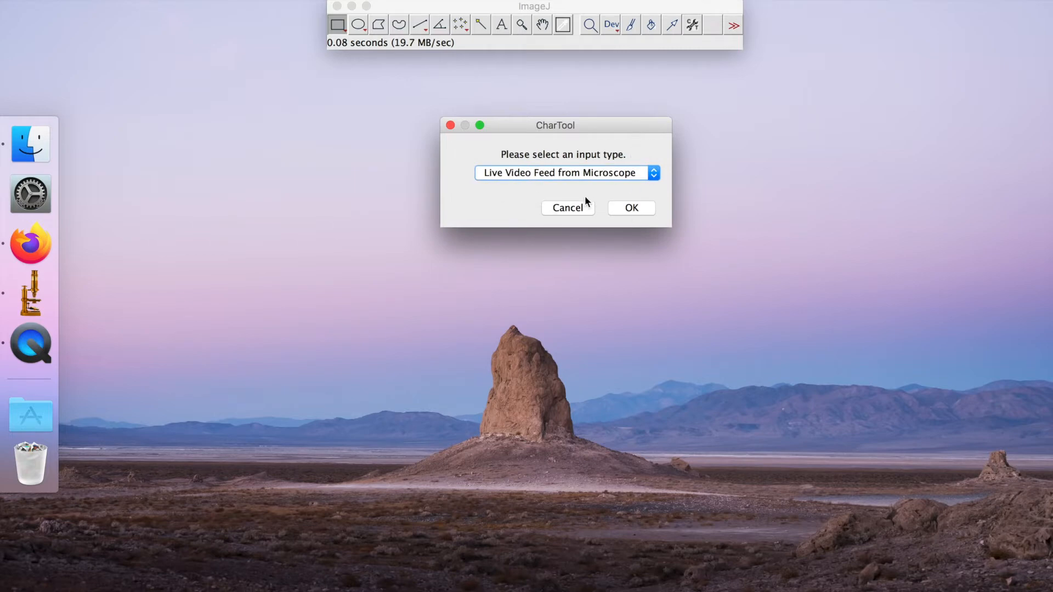
left_click(625, 210)
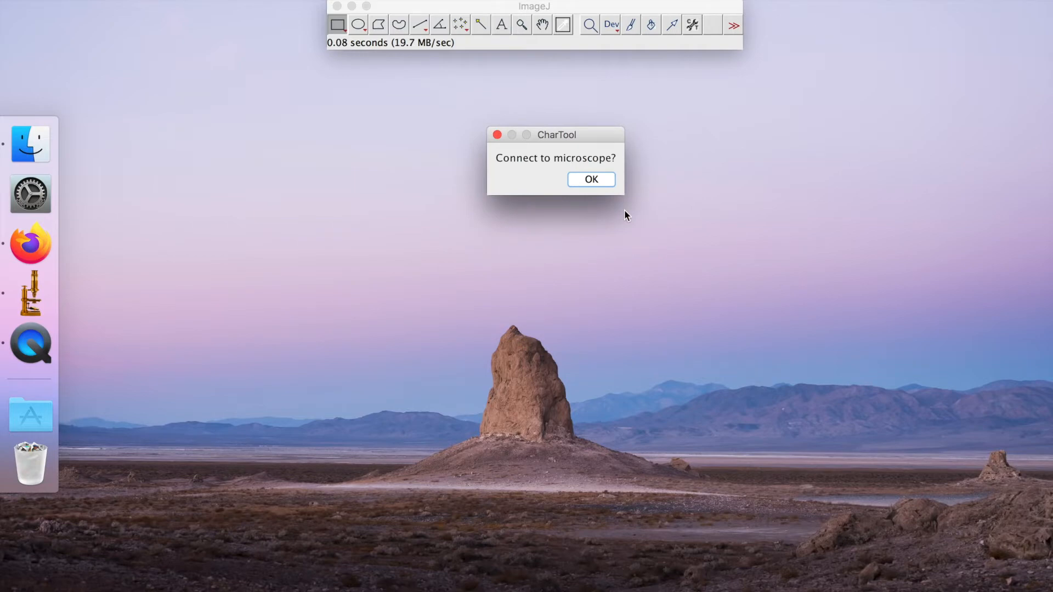
left_click(611, 179)
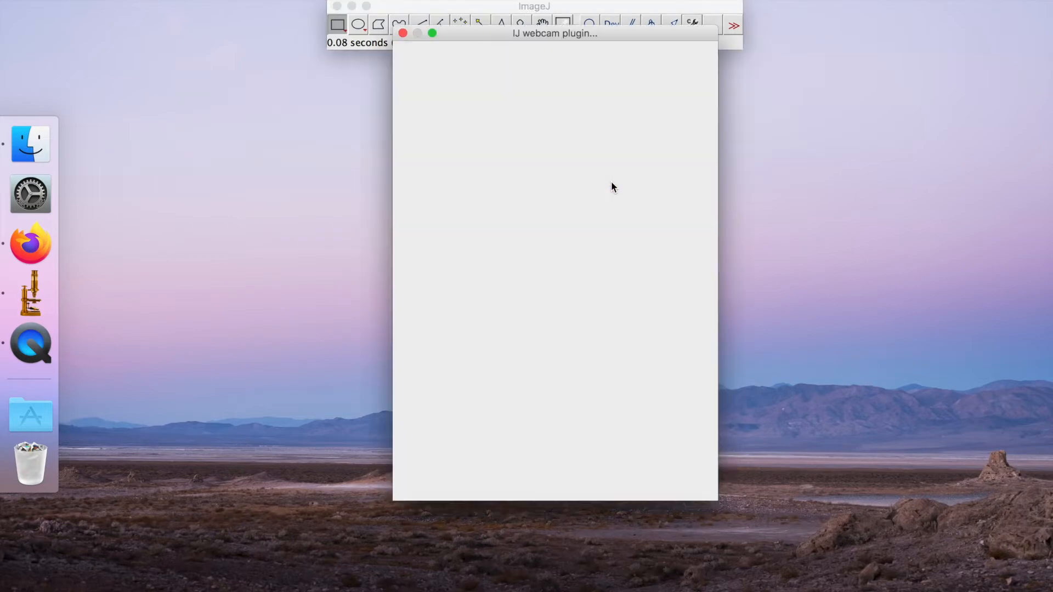
Start the live feed from the Dino-Lite Premier #2 camera, place its window clear of the dialog, and confirm the microscope connection
left_click_drag(614, 34, 604, 71)
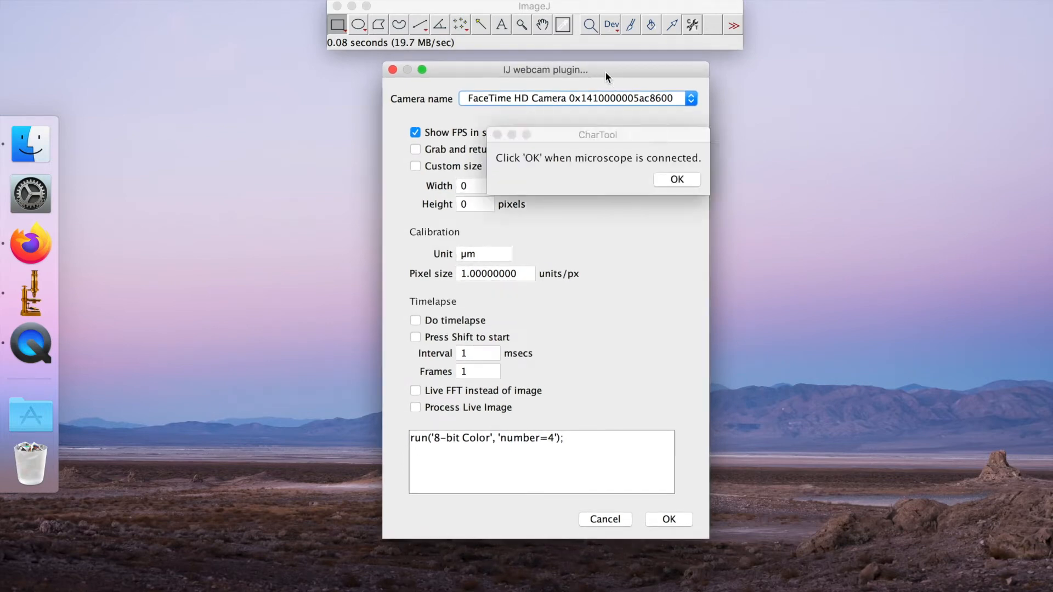
left_click_drag(613, 132, 842, 74)
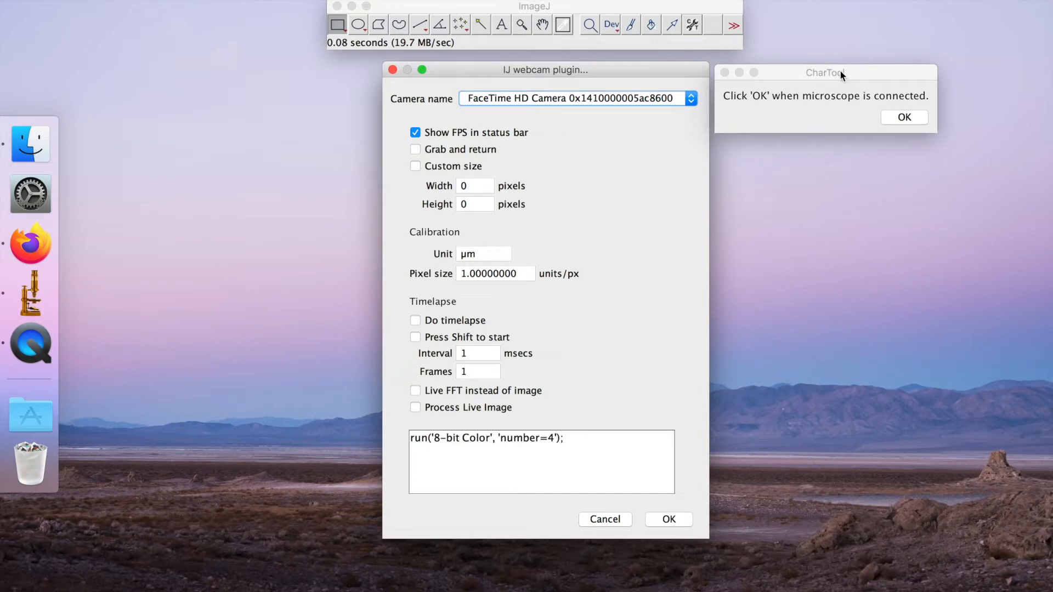
left_click(568, 98)
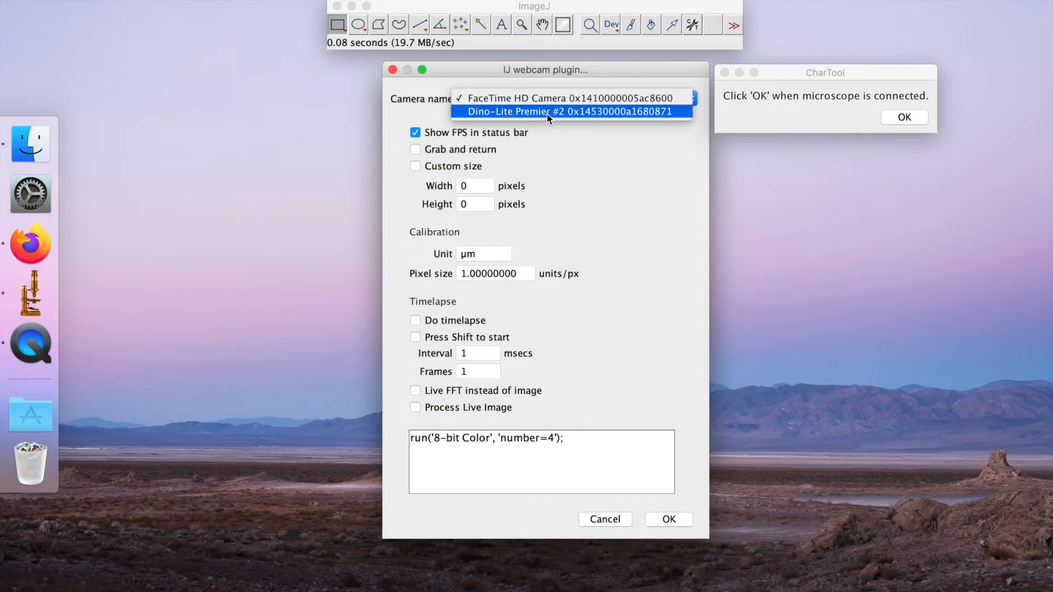
left_click(547, 113)
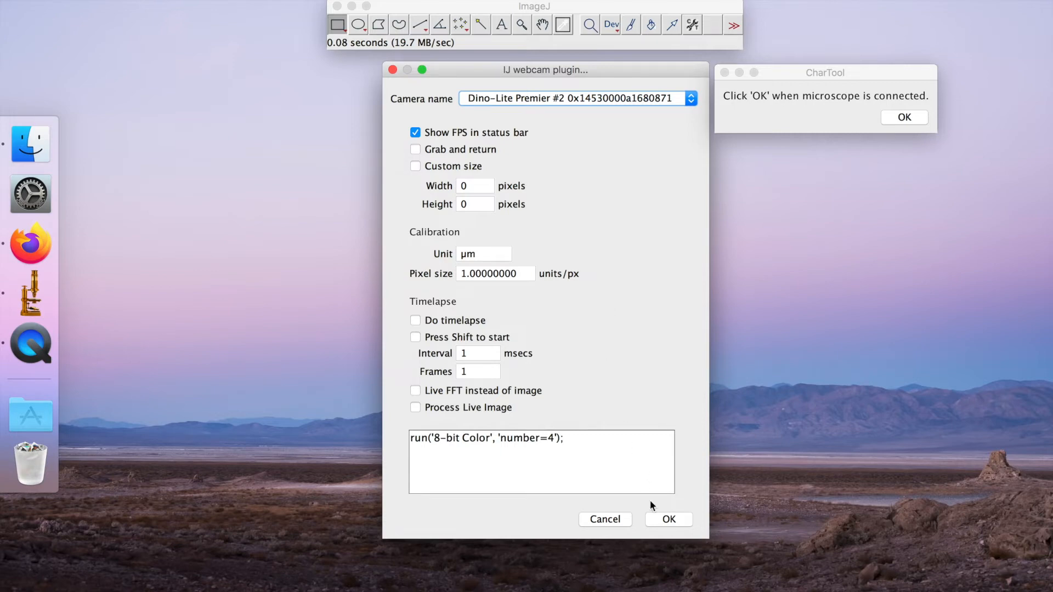
left_click(658, 521)
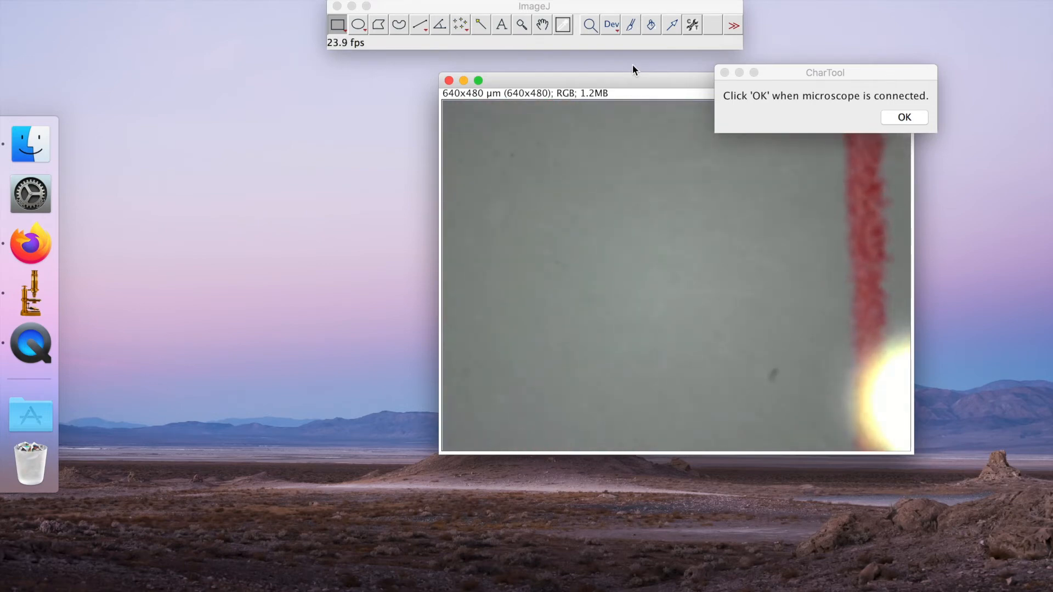
left_click_drag(635, 78, 391, 77)
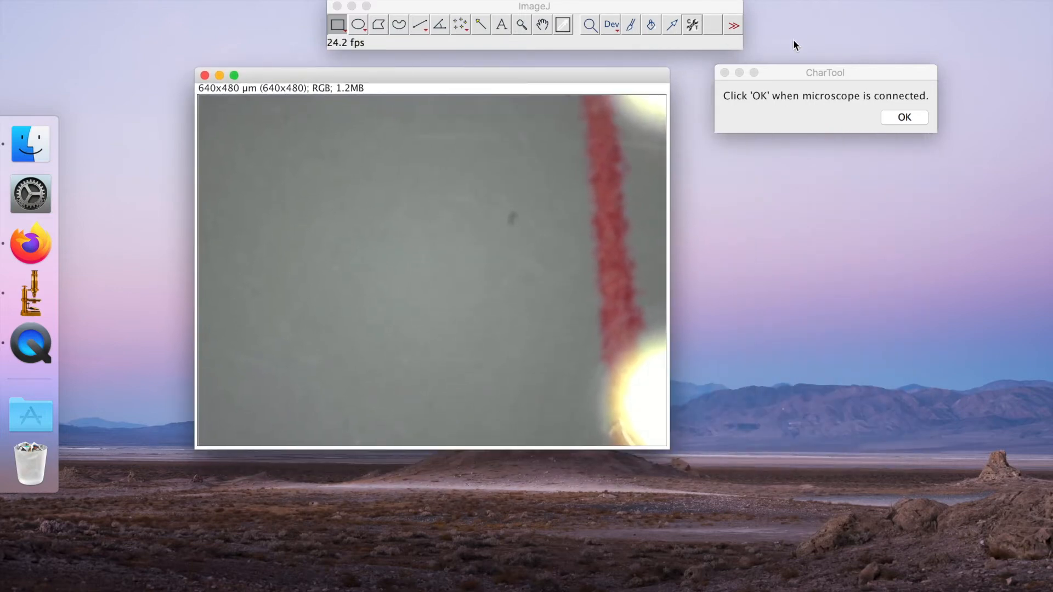
left_click(910, 121)
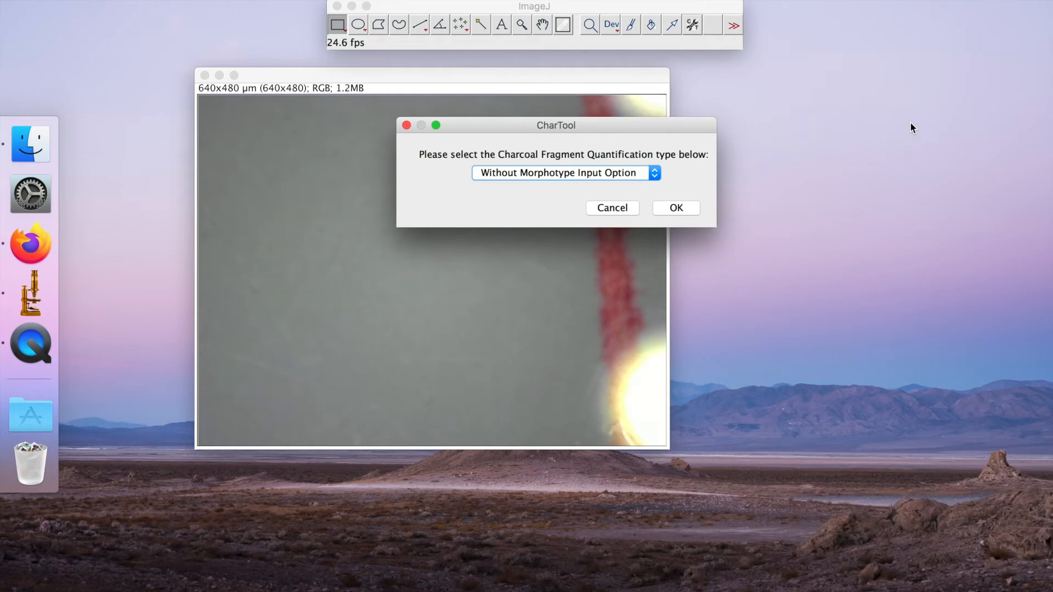
Set the Charcoal Fragment Quantification type to Without Morphotype Input Option
left_click(529, 174)
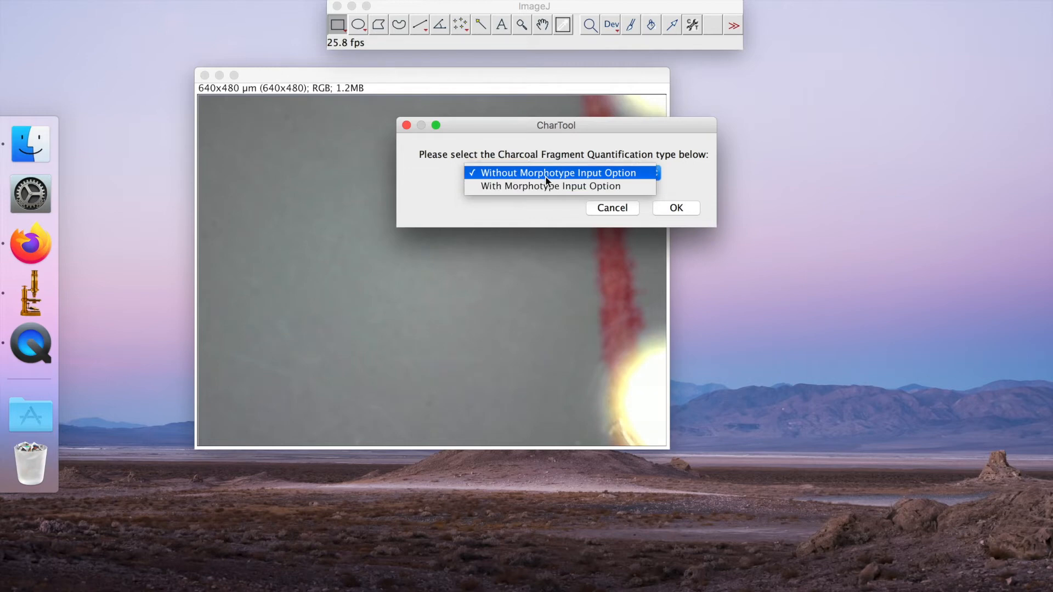
left_click(545, 178)
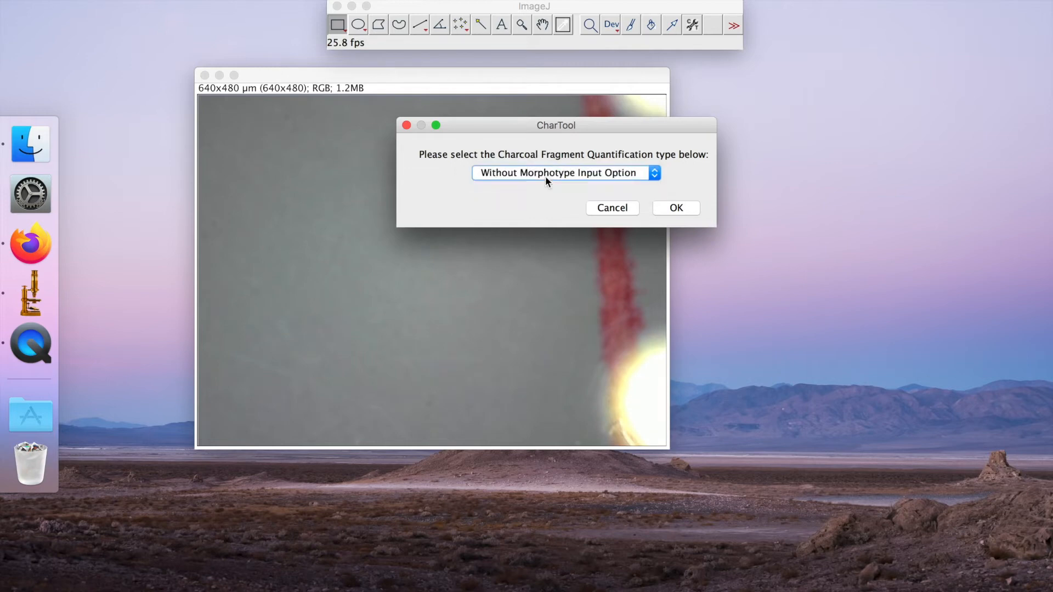
left_click(676, 207)
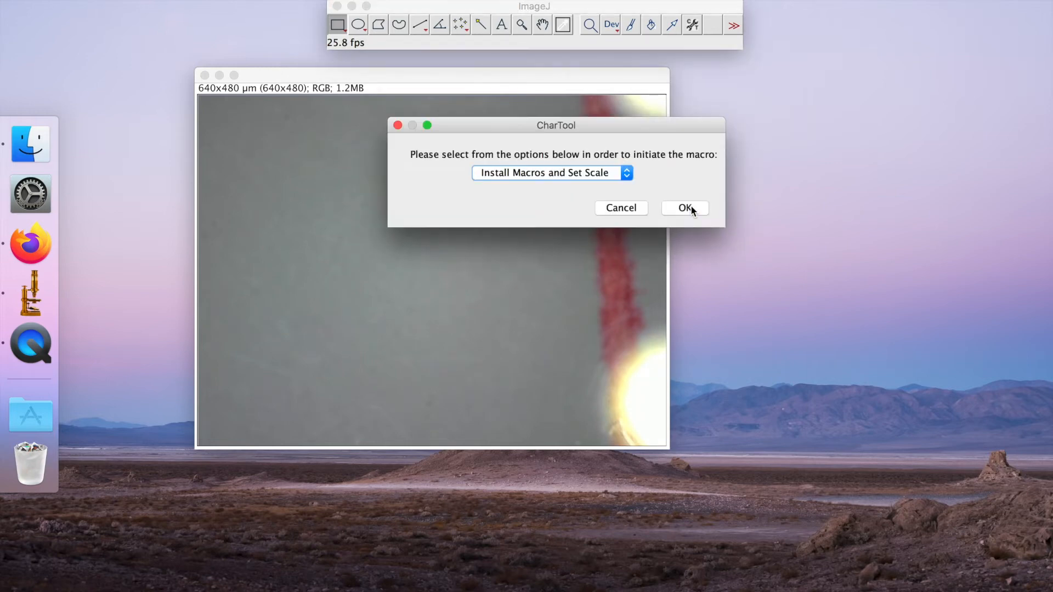
Initiate the macro with the Install Macros and Set Scale option
left_click(543, 177)
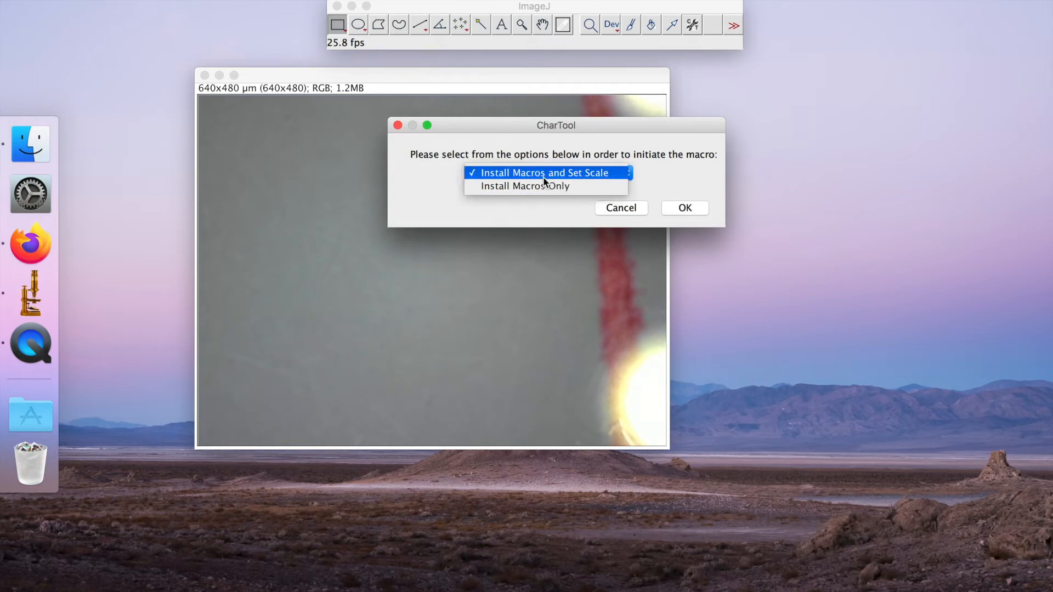
left_click(601, 173)
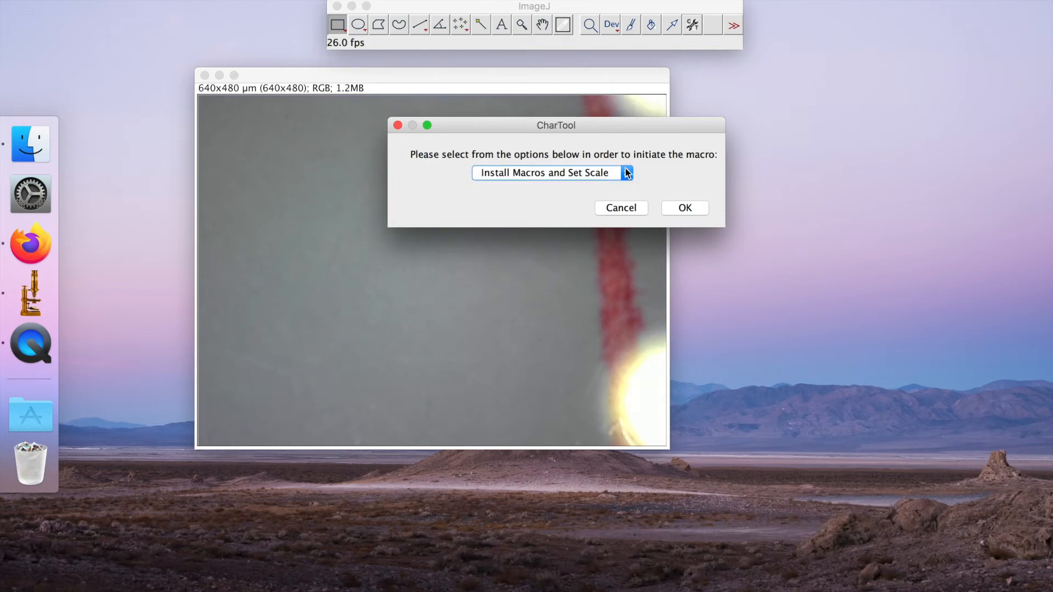
left_click(673, 208)
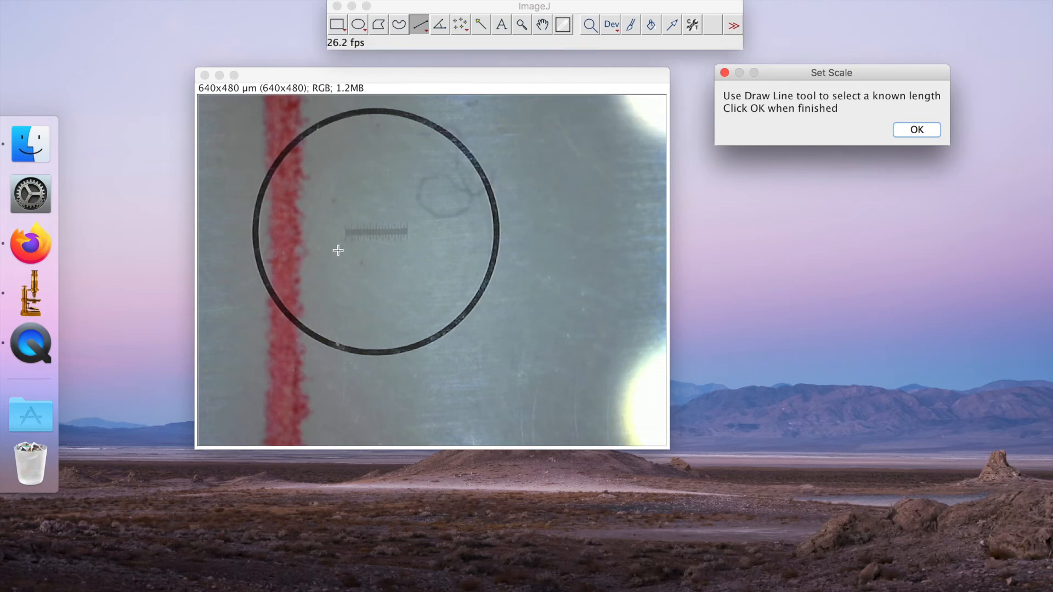
Calibrate the scale with a line about 86 pixels long traced along the slide's ruler, setting its known distance to 1000 µm and applying it globally
left_click_drag(345, 232, 407, 231)
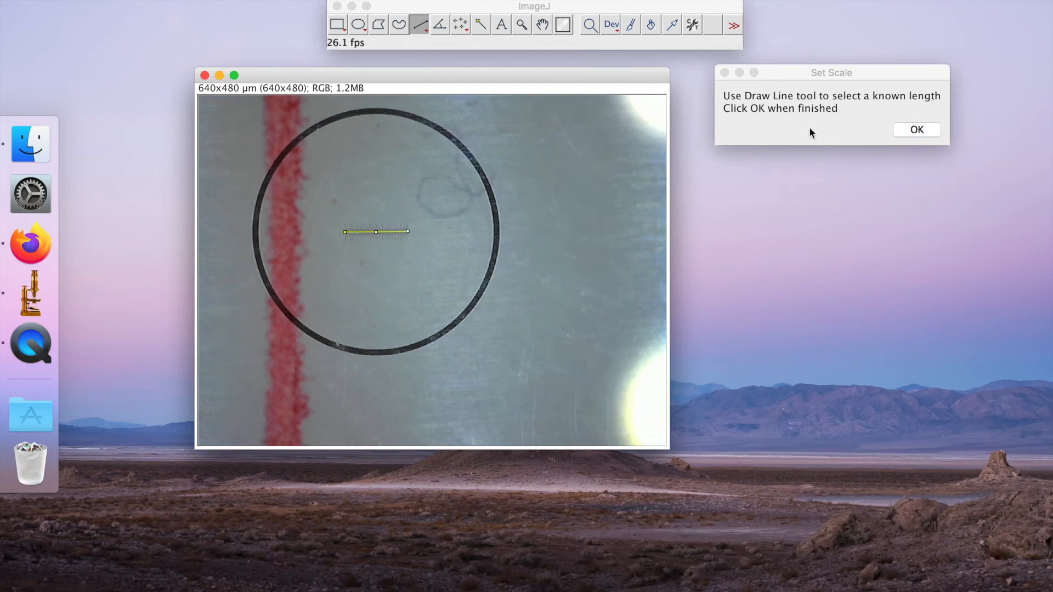
left_click(916, 130)
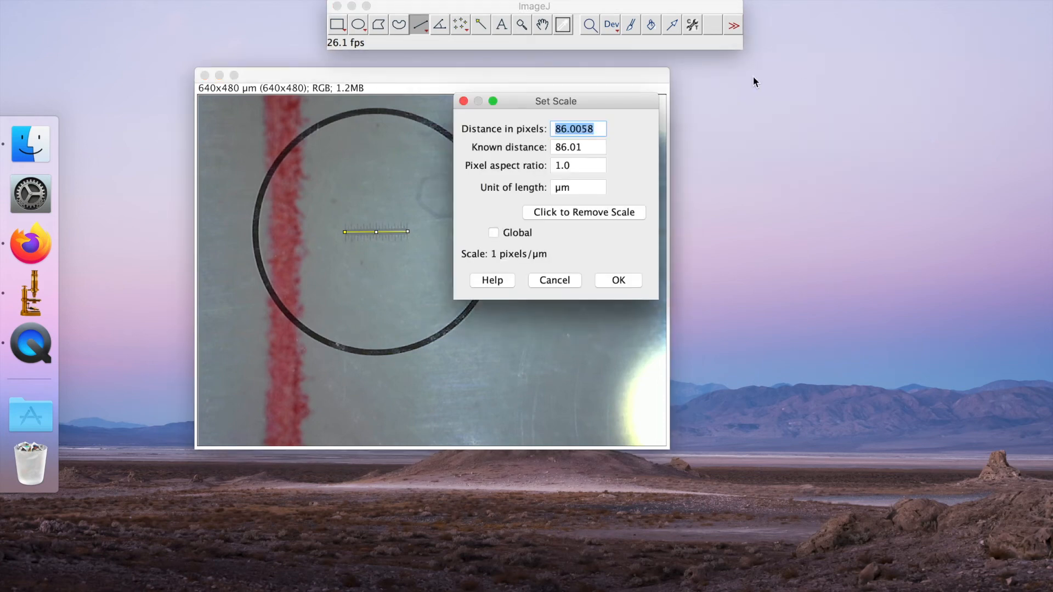
left_click_drag(602, 106, 633, 97)
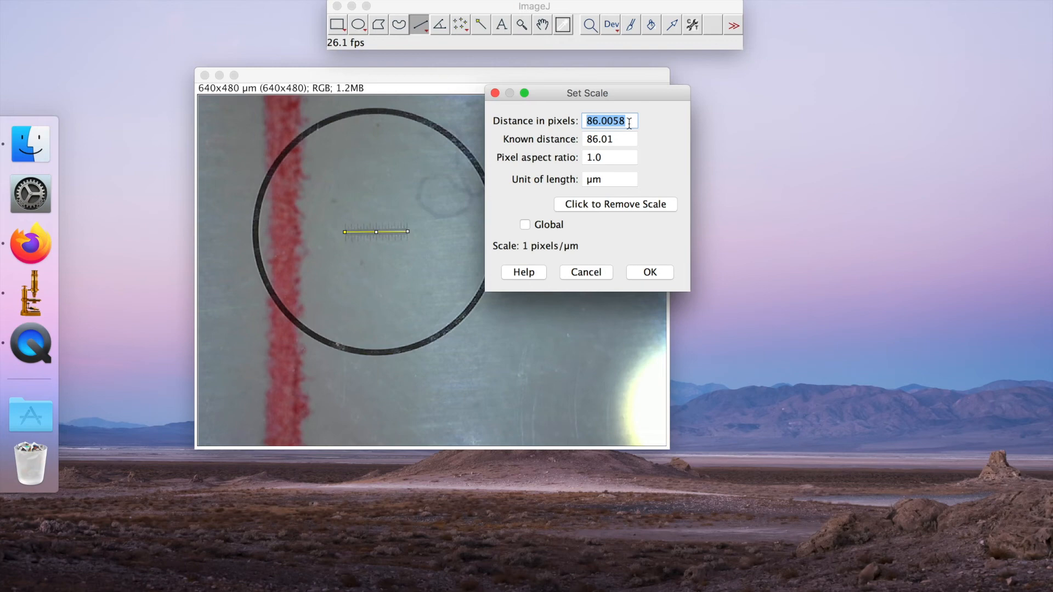
left_click(626, 140)
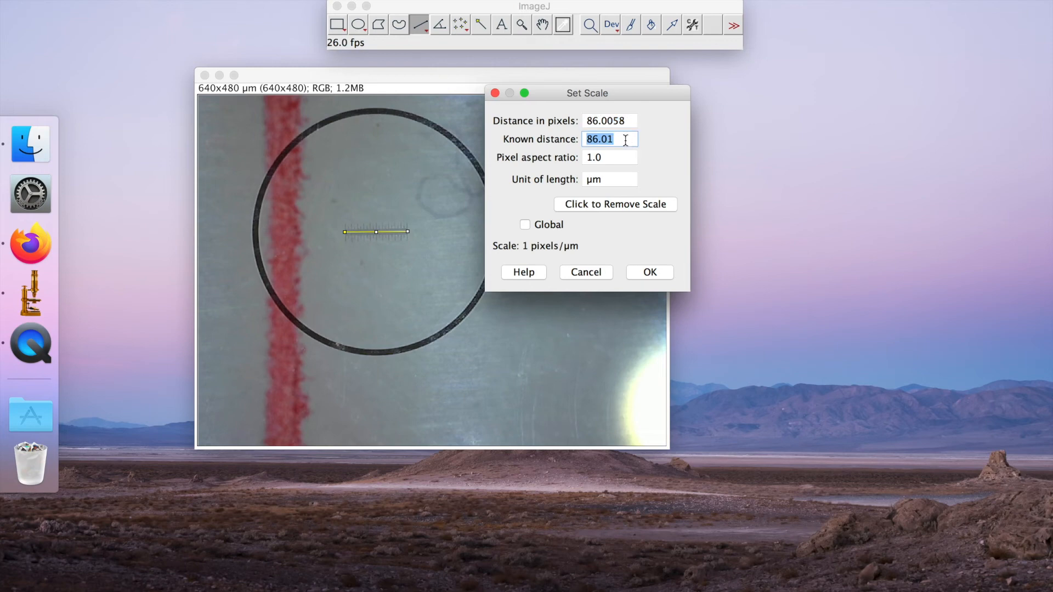
key("BackSpace")
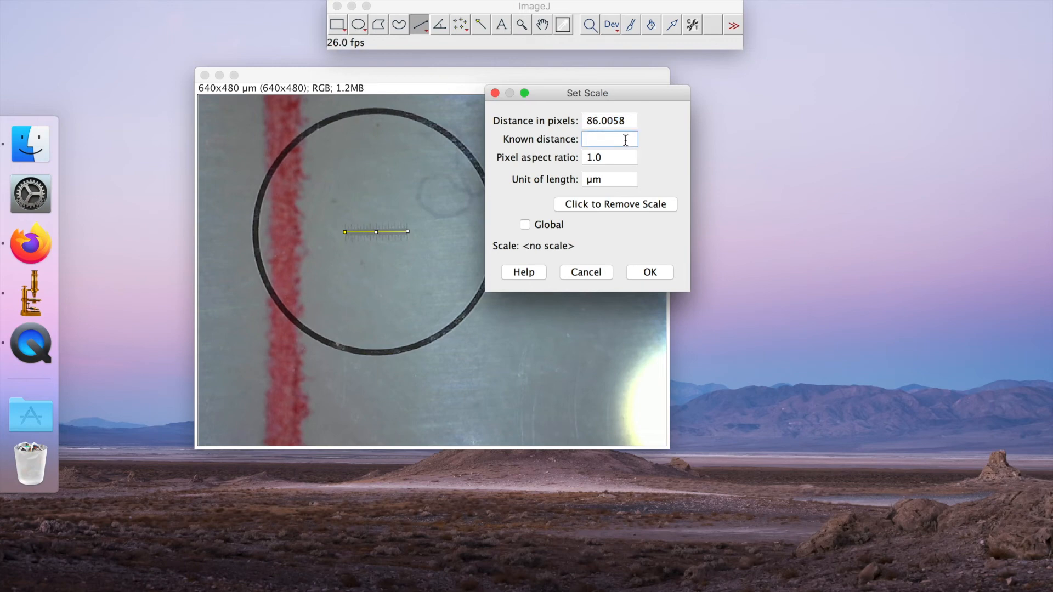
type("1000")
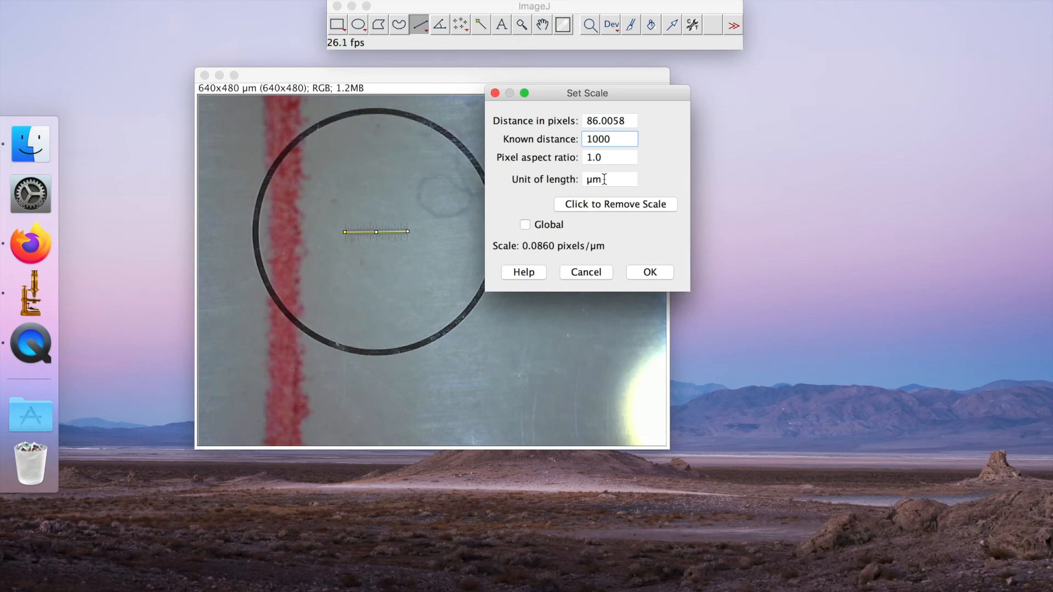
left_click(525, 225)
left_click(663, 272)
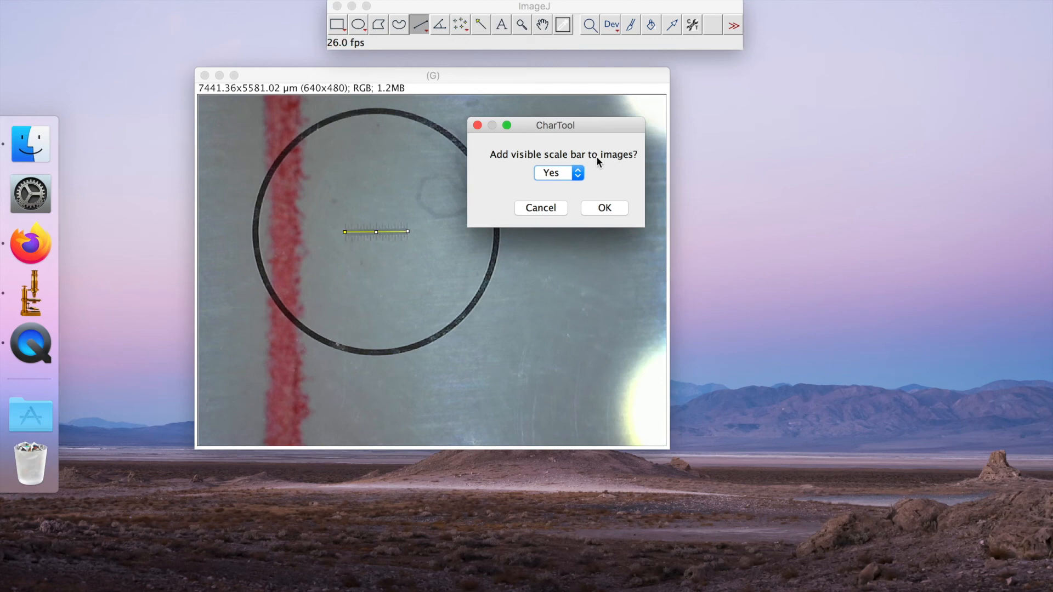
Add a visible scale bar 1000 µm long to the images and accept the CharTool instructions
left_click(578, 173)
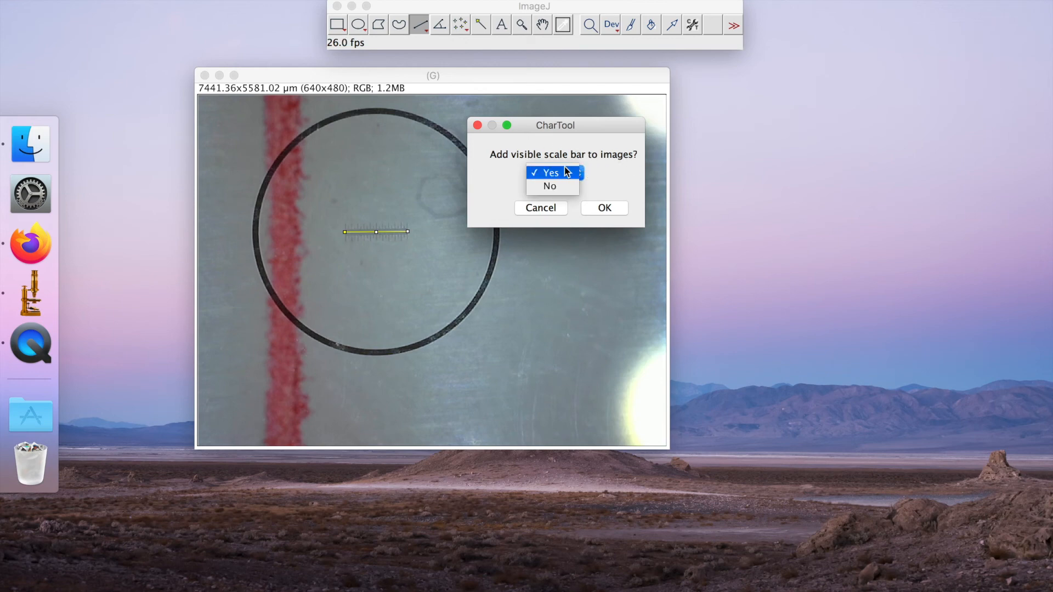
left_click(566, 173)
left_click(605, 208)
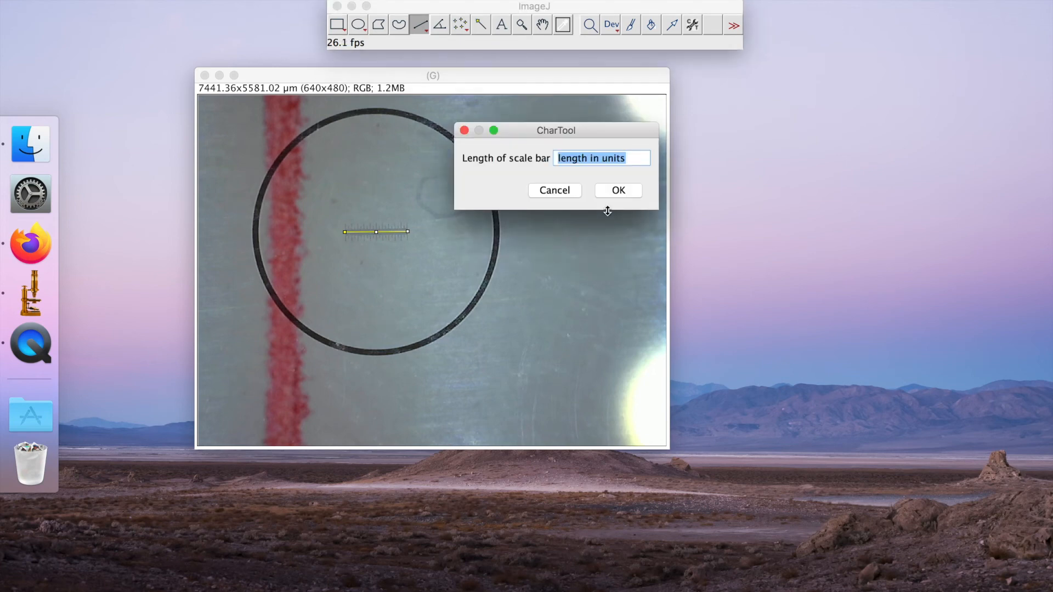
type("1000")
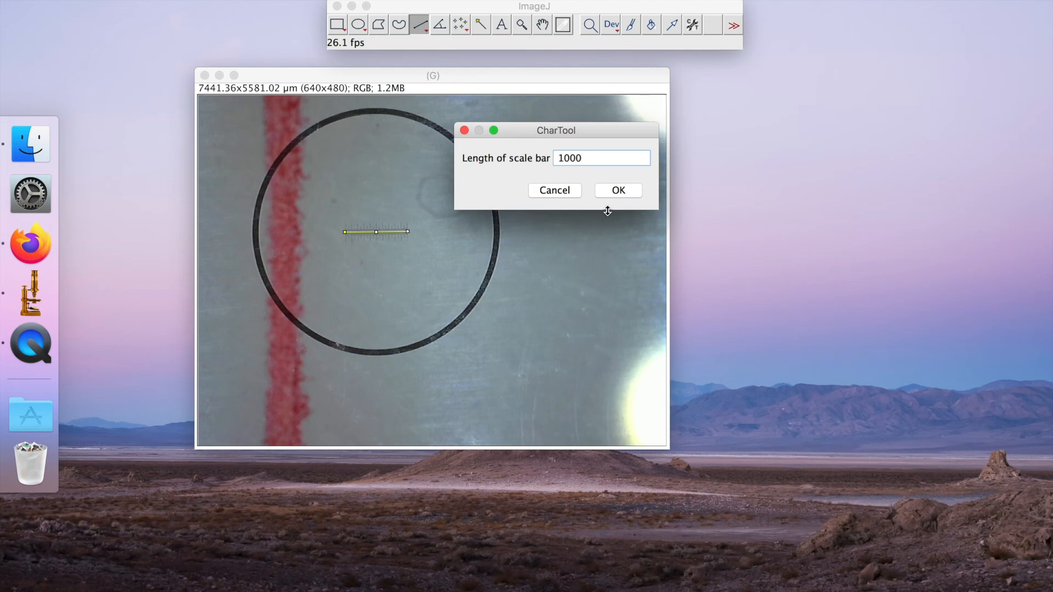
left_click(624, 193)
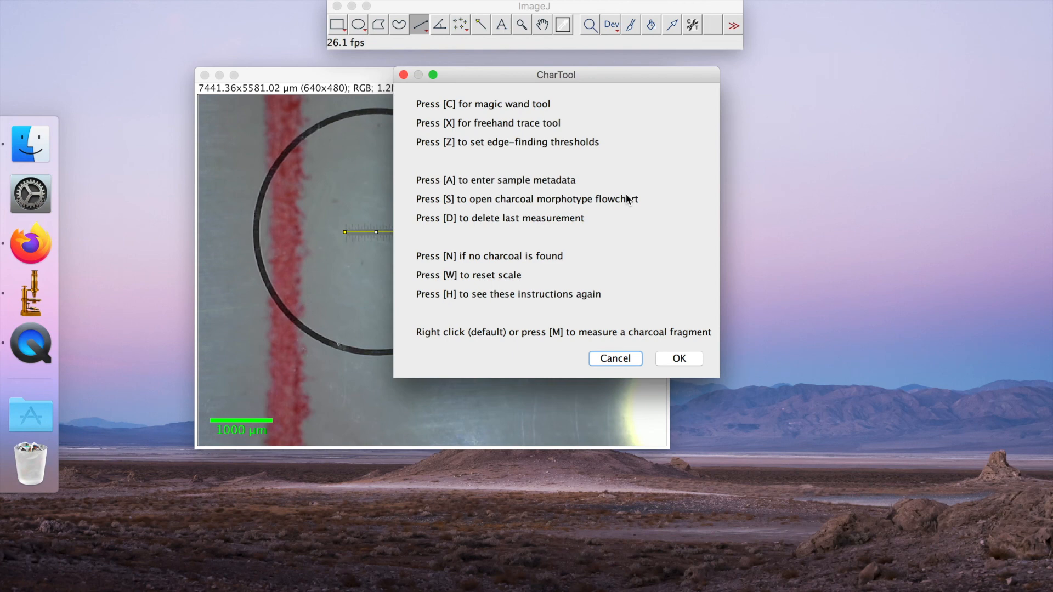
left_click_drag(482, 75, 767, 84)
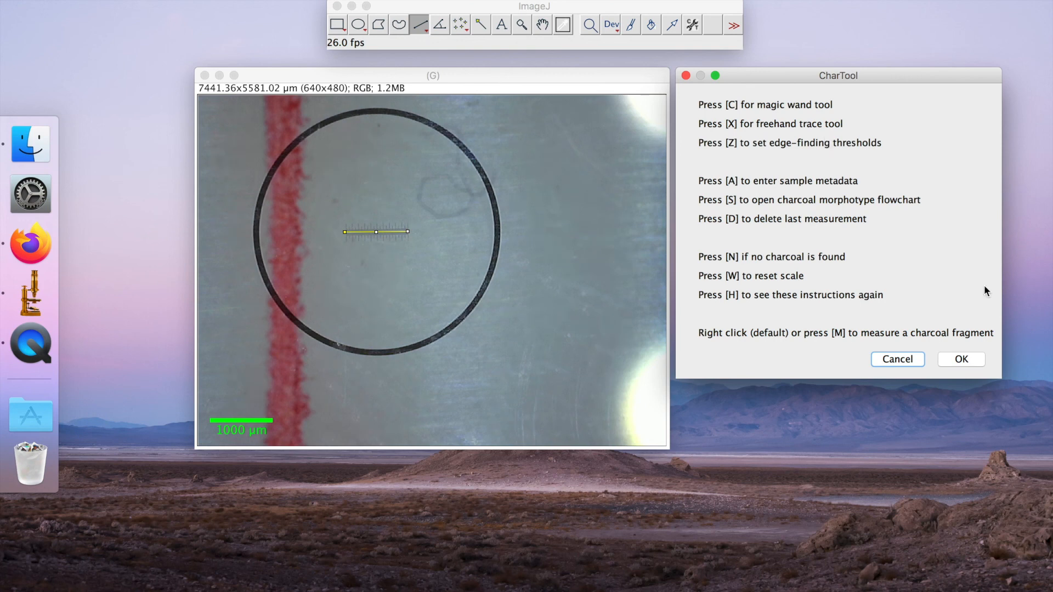
left_click(961, 359)
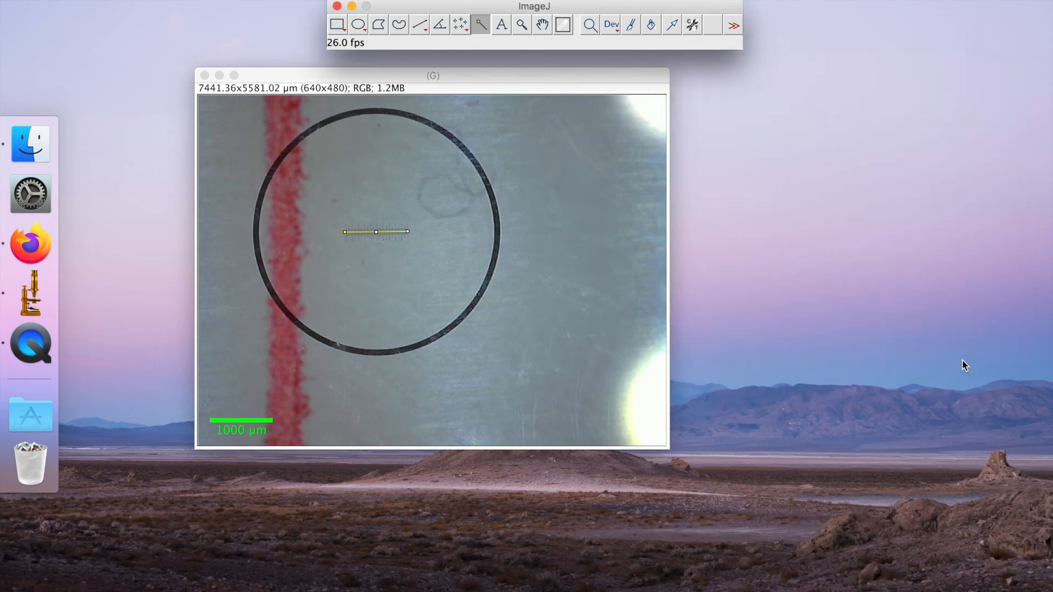